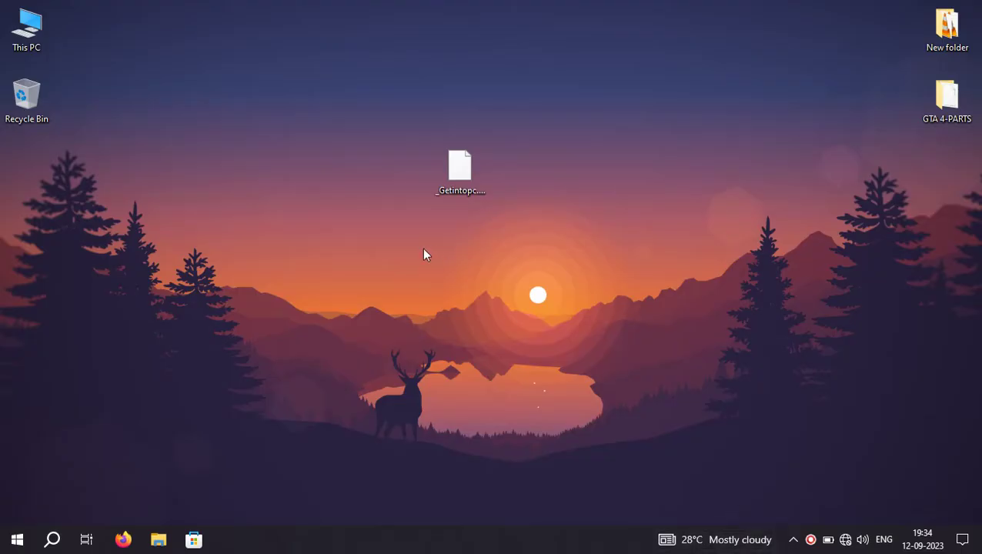
Extract the Foxit PDF Editor Pro RAR archive on the desktop into its current location with 7-Zip, entering the archive password
mouse_move(450, 193)
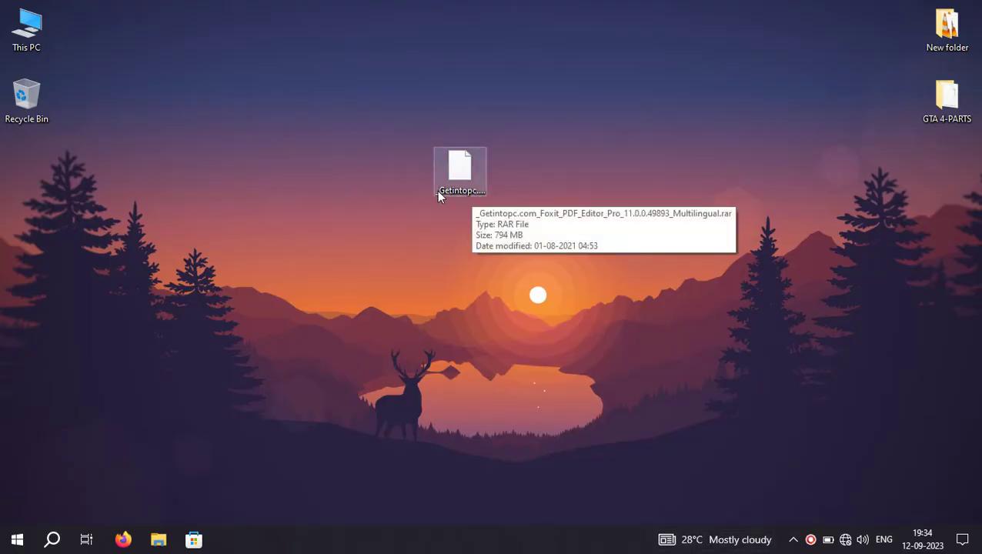
right_click(447, 182)
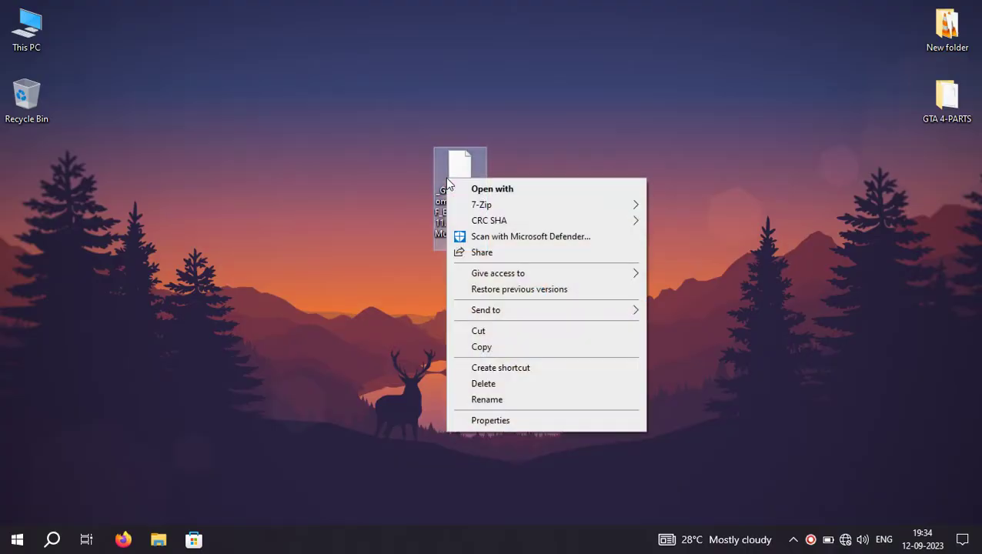
mouse_move(624, 206)
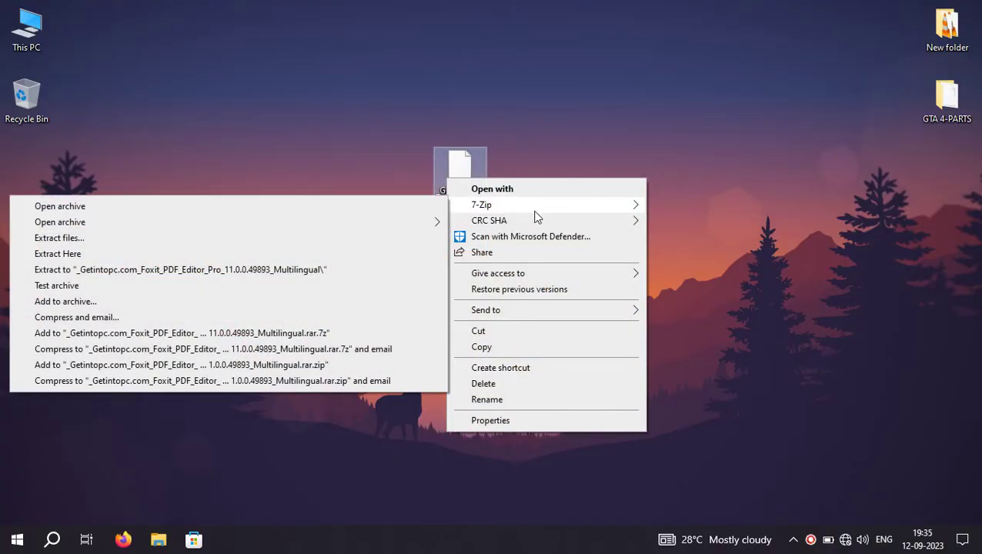
click(390, 253)
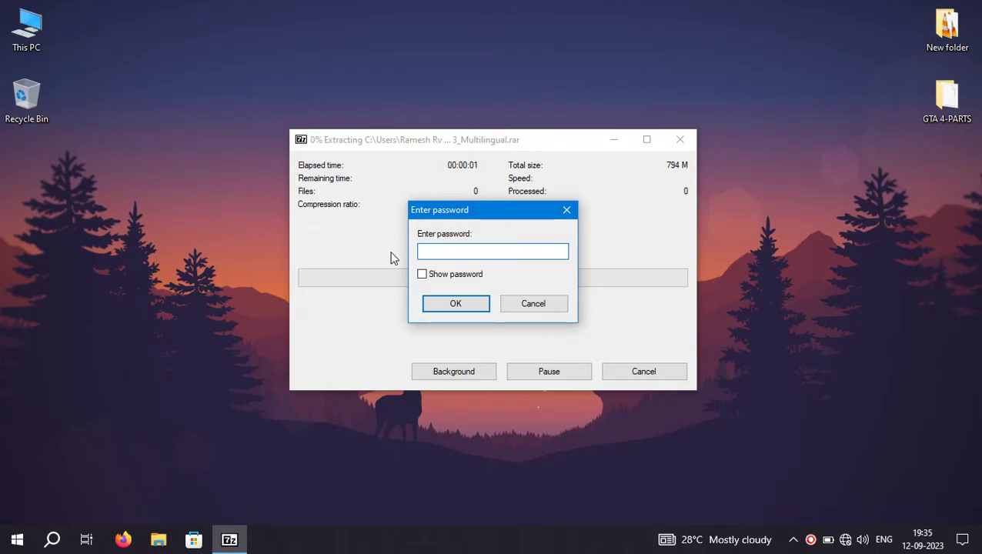
text(***)
key(Return)
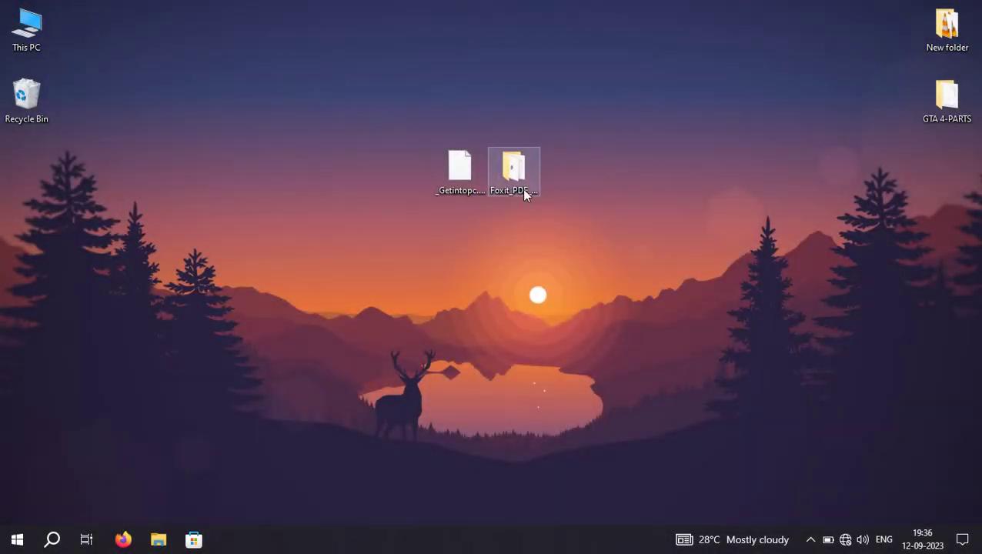
Open the extracted Foxit PDF Editor folder and launch the FoxitPDFEditor110_L10N_Setup_Website installer
click(521, 188)
double_click(513, 181)
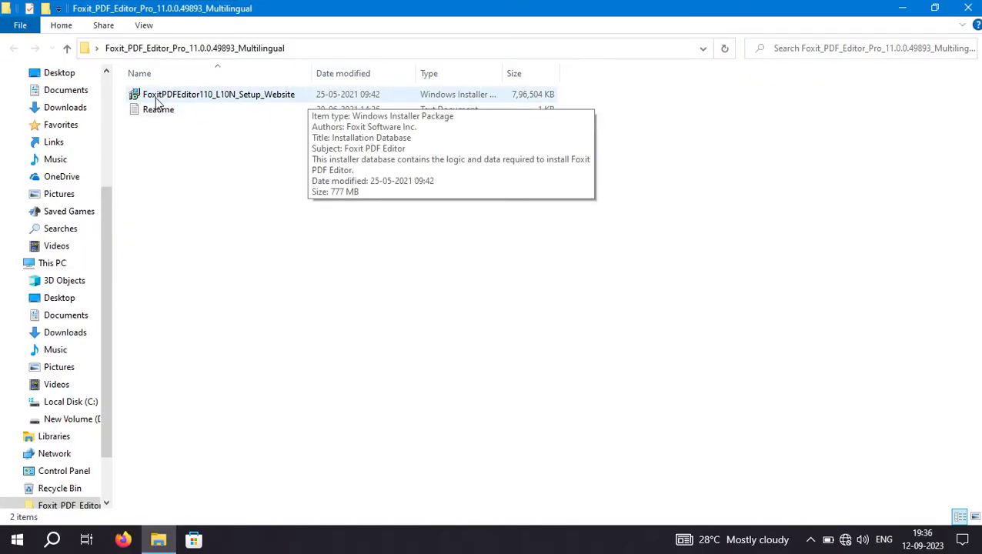
double_click(308, 93)
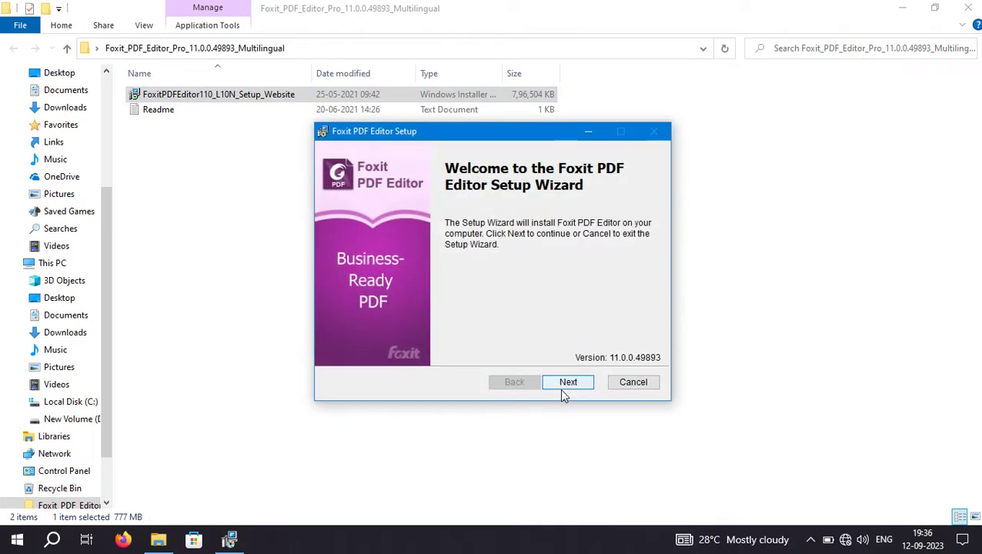
Accept the license agreement and start a Typical installation of Foxit PDF Editor in the default folder
click(568, 382)
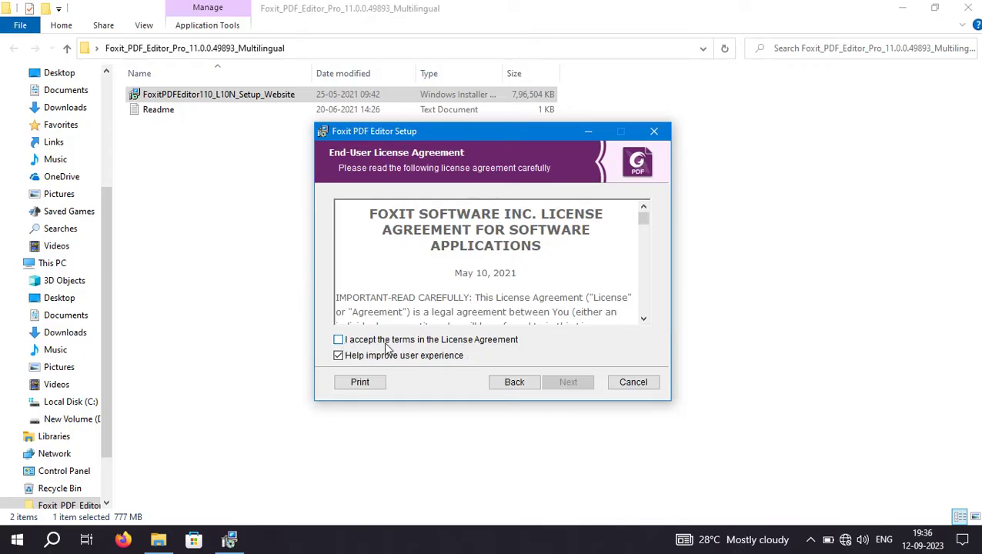
click(439, 346)
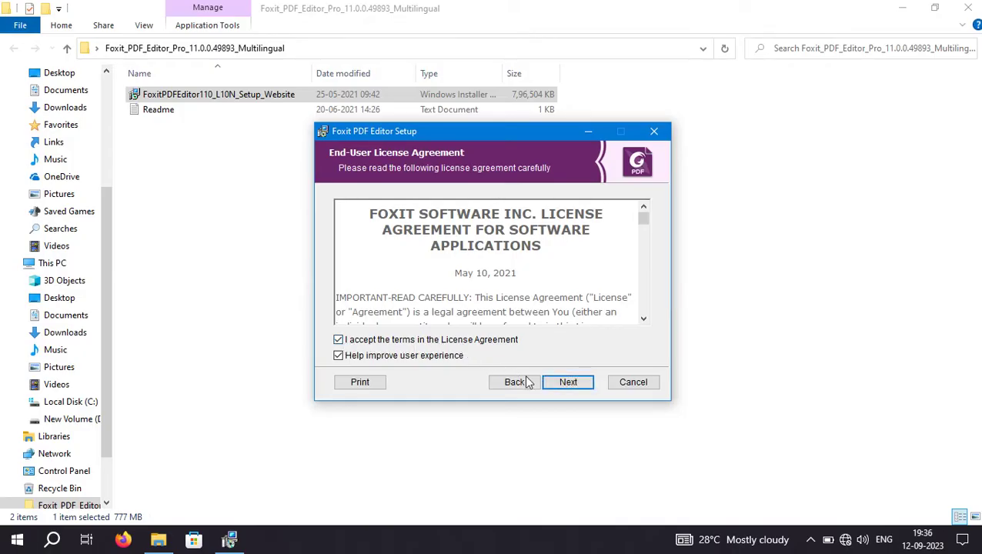
click(568, 383)
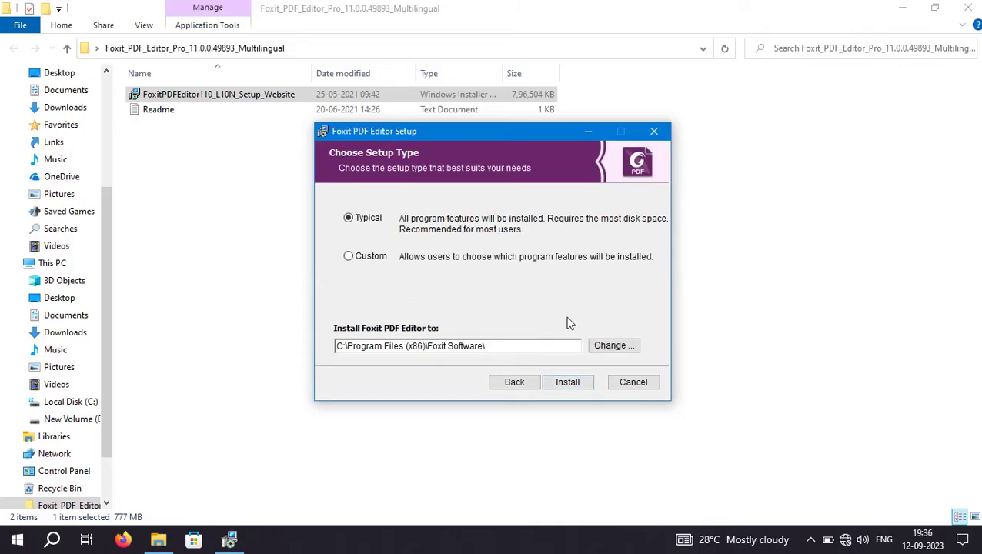
click(579, 385)
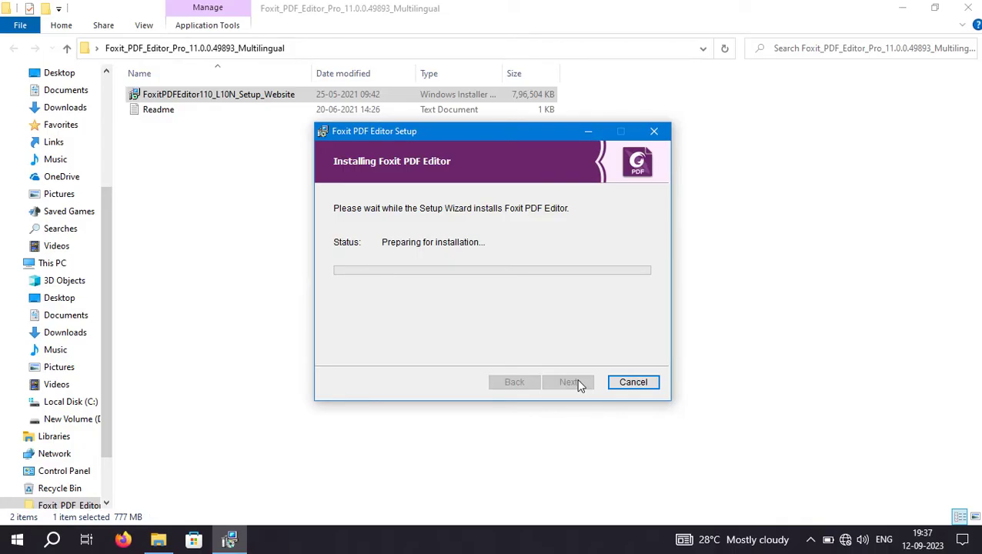
Minimize the extracted folder's window and refresh the desktop while the installation runs
click(900, 7)
right_click(807, 87)
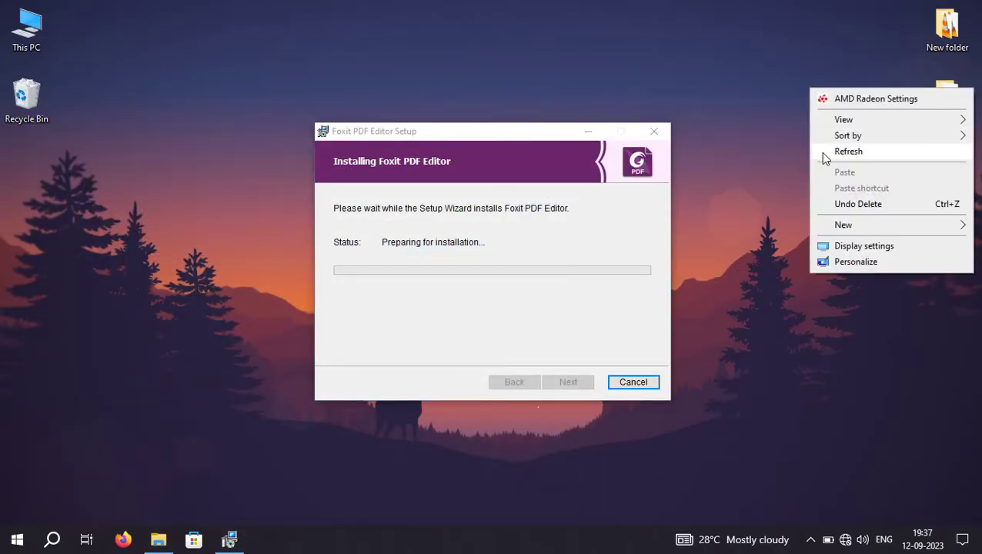
click(820, 150)
click(553, 301)
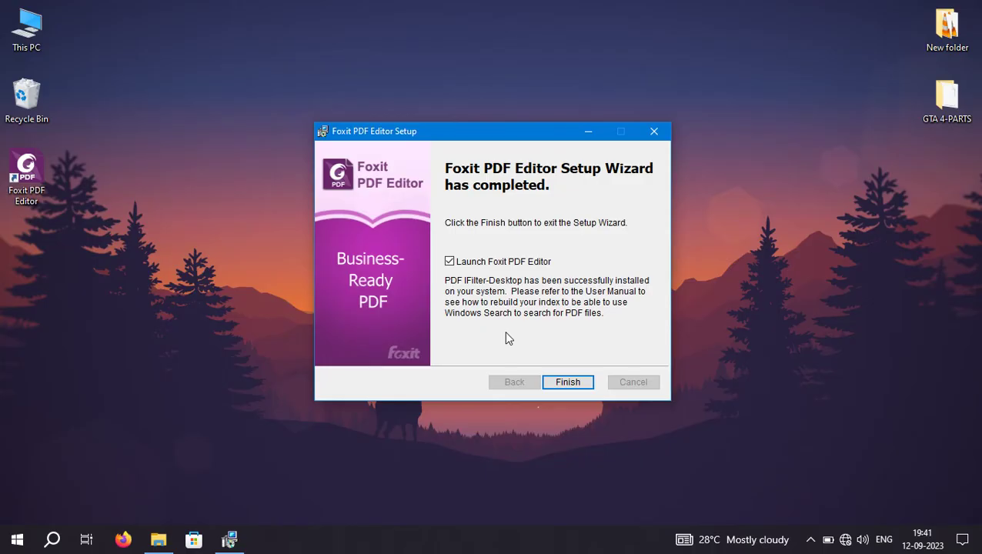
Turn off launching Foxit PDF Editor on exit and finish the setup wizard
click(507, 261)
click(567, 383)
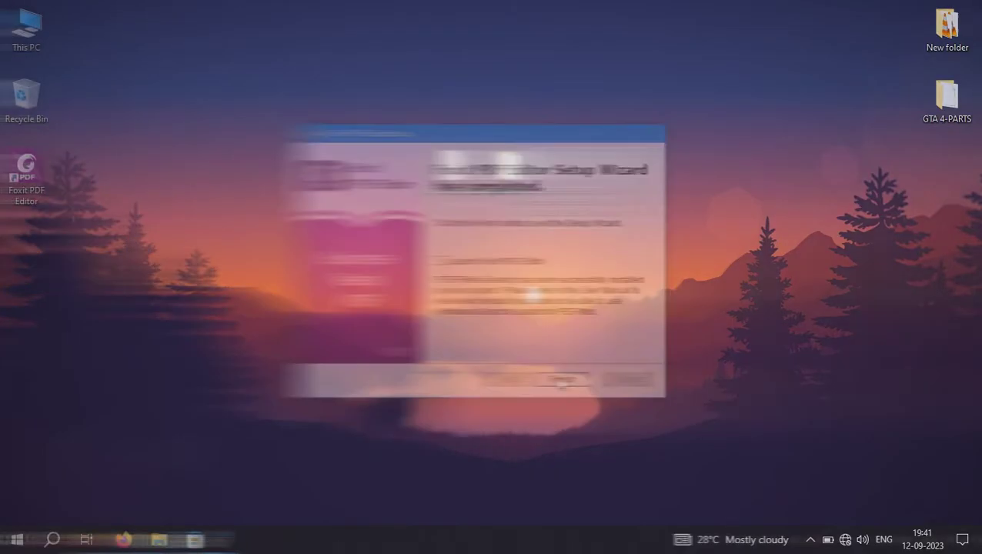
click(487, 253)
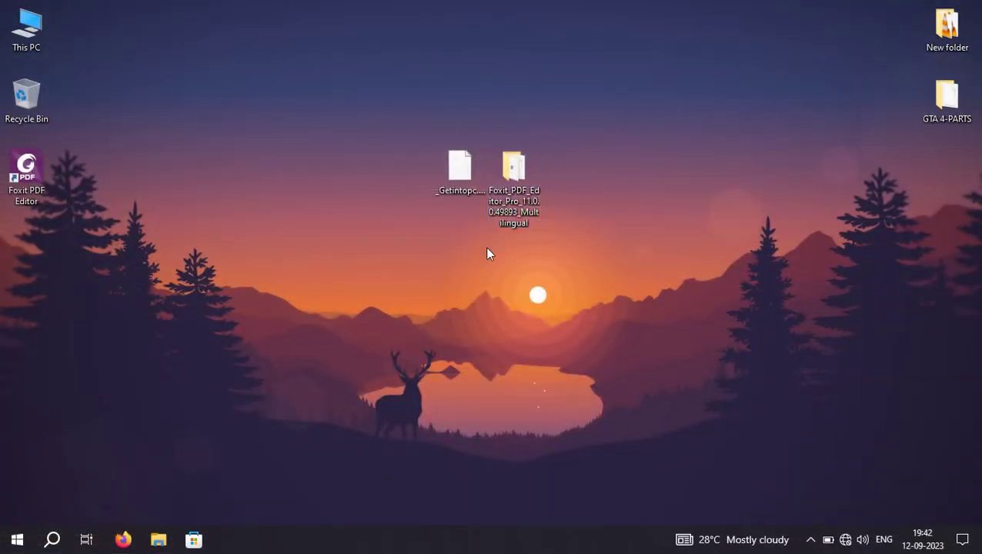
Refresh the desktop
right_click(68, 231)
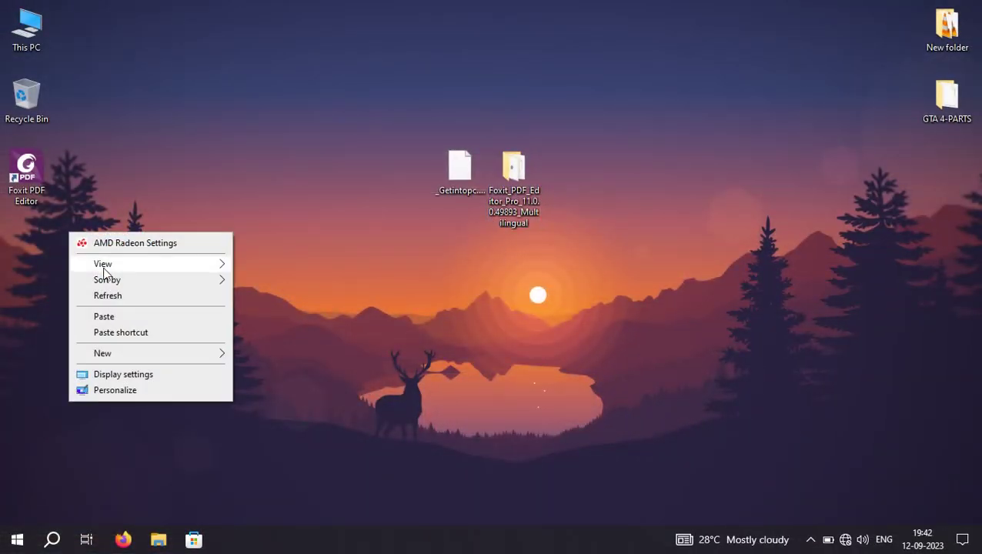
click(107, 293)
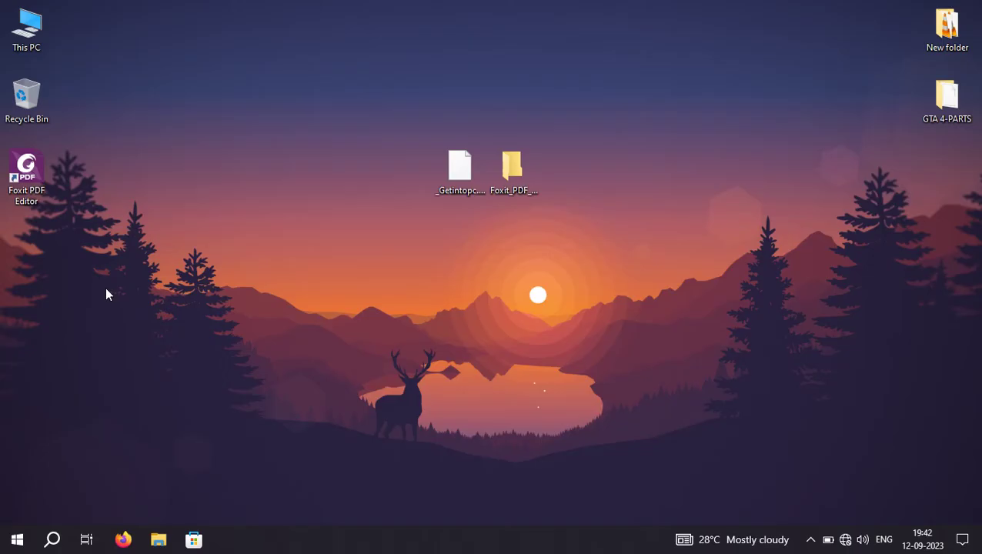
click(28, 191)
click(810, 539)
click(405, 277)
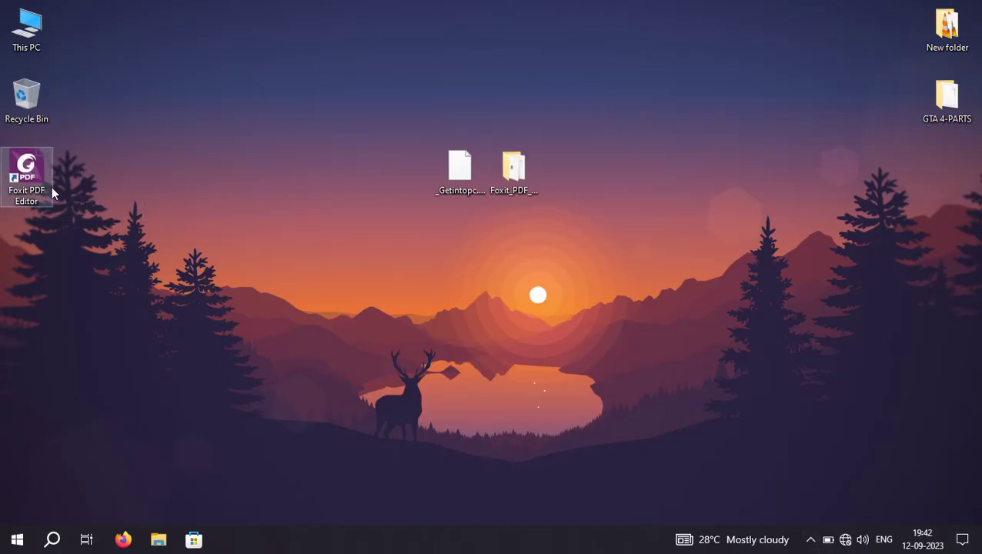
Launch Foxit PDF Editor from its desktop shortcut
click(25, 174)
double_click(25, 174)
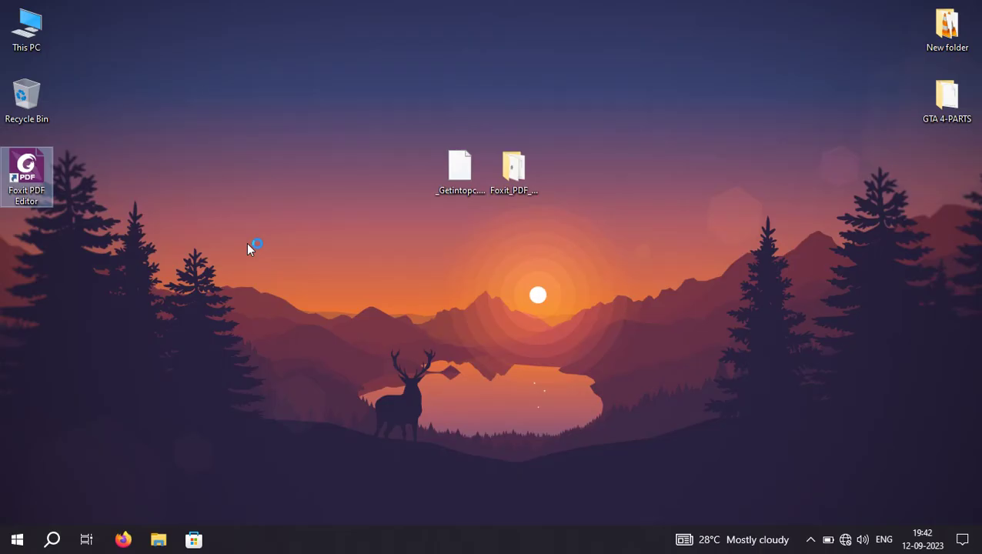
key(Return)
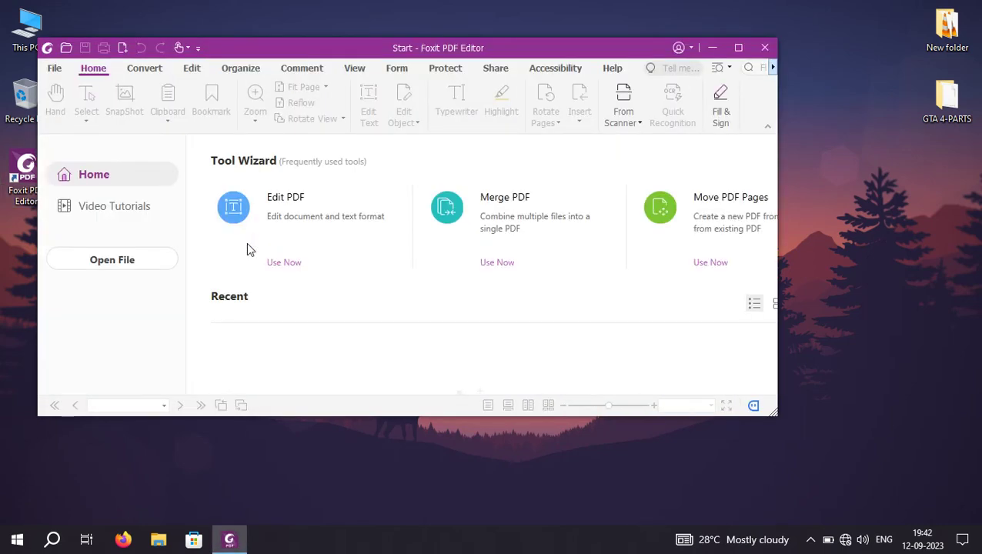
click(284, 263)
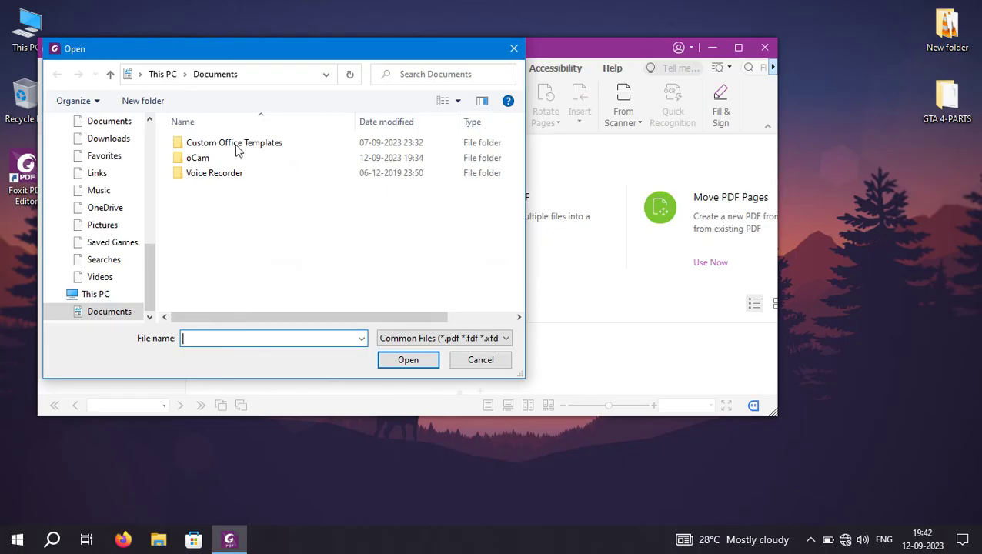
scroll(153, 150, up, 6)
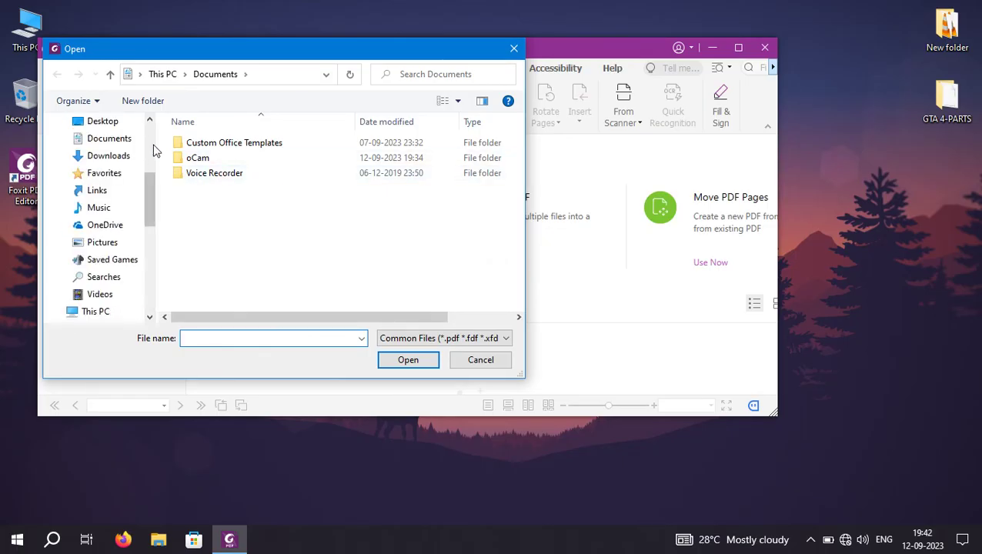
click(513, 49)
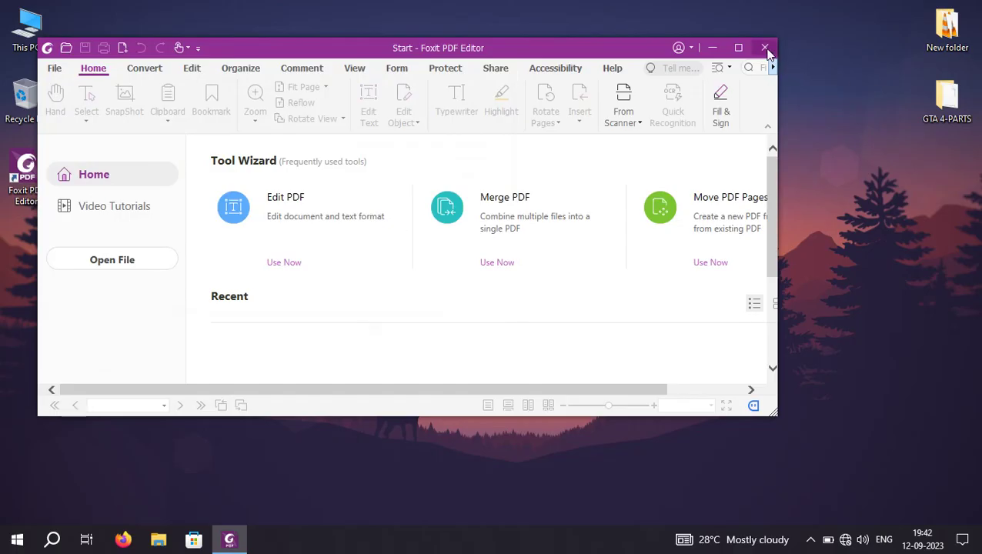
Maximize the Foxit PDF Editor window
click(738, 49)
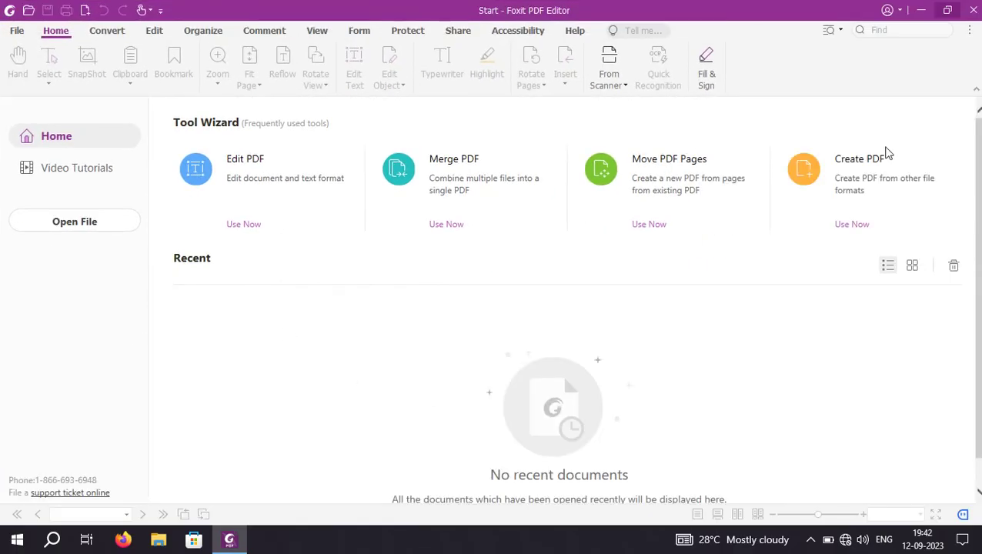